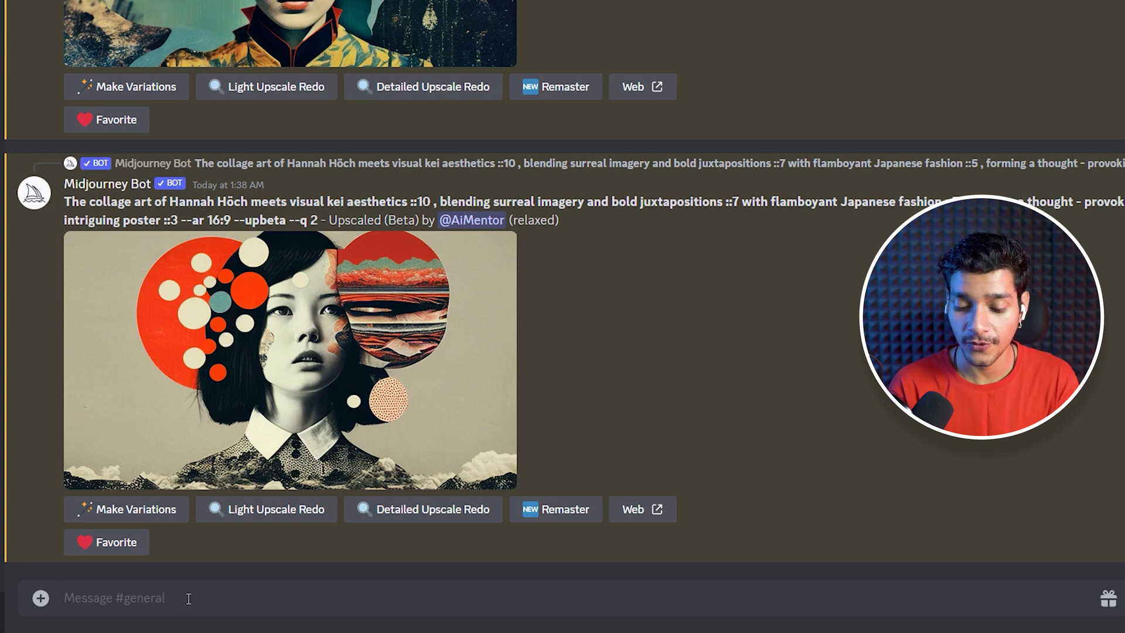
# Send /imagine with the pasted prompt 'a funny frog, 3D illustration -- repeat 3' to Midjourney
pyautogui.write('/imagi')
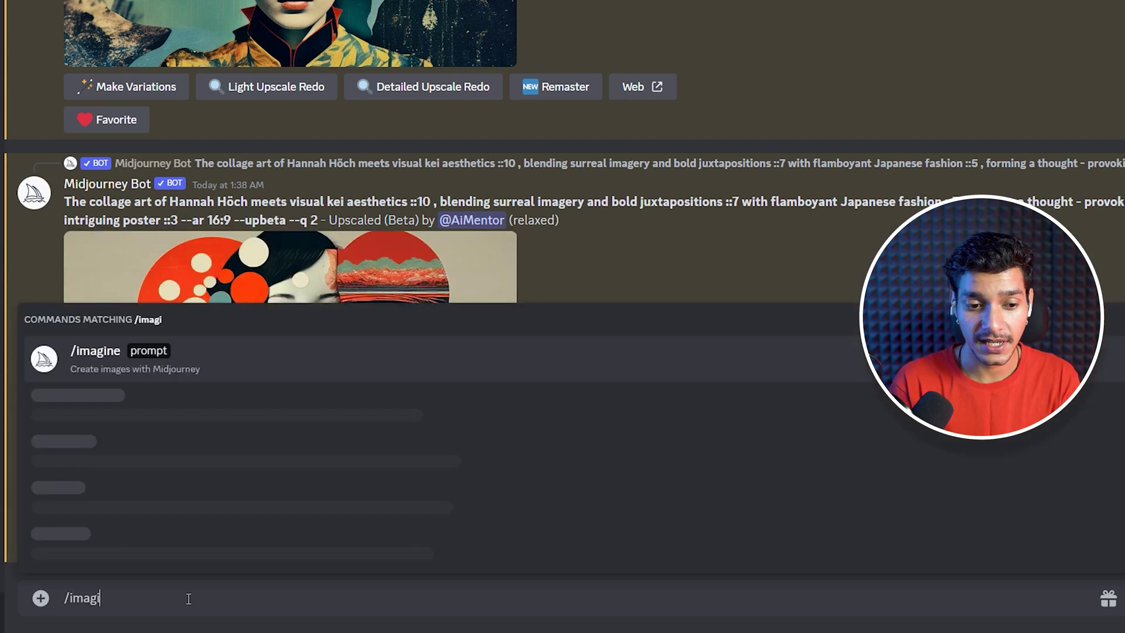
pyautogui.press('Tab')
pyautogui.write('a funny frog, 3D illustration — repeat 3')
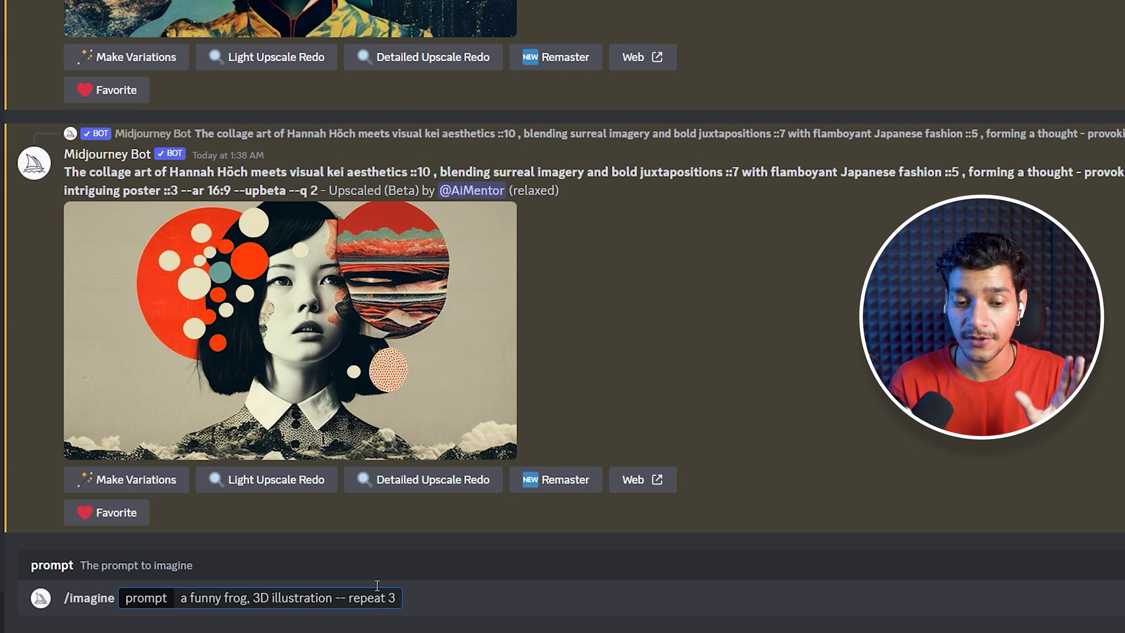
pyautogui.press('Right')
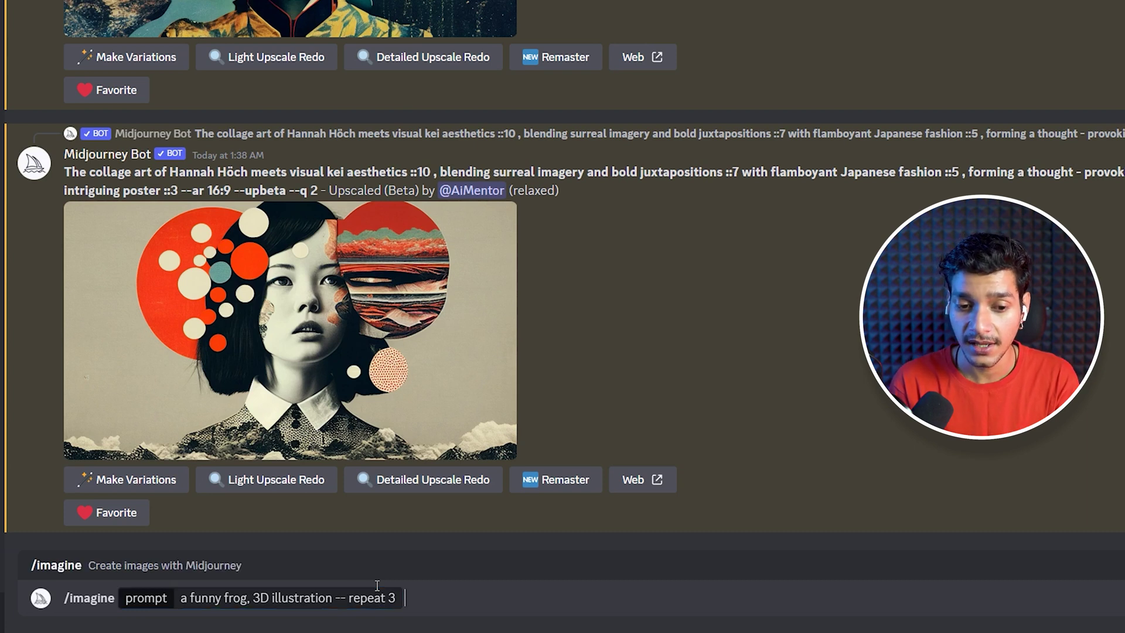
pyautogui.press('Left')
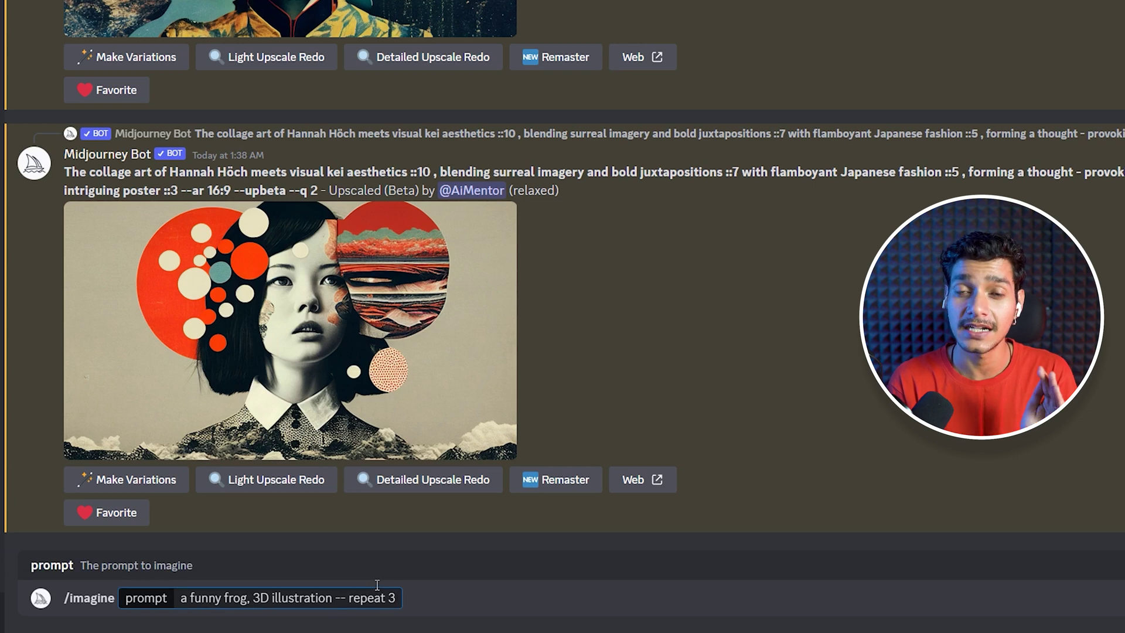
pyautogui.press('Return')
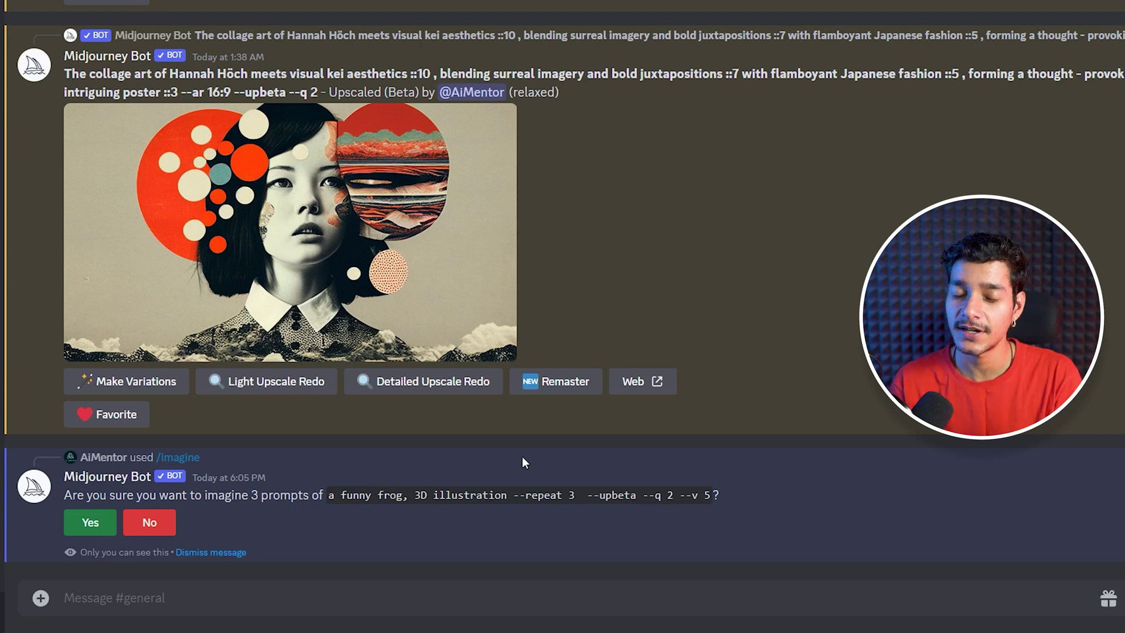
# Confirm imagining the 3 prompts, which returns the 'Job action restricted' batch-job notice
pyautogui.click(97, 523)
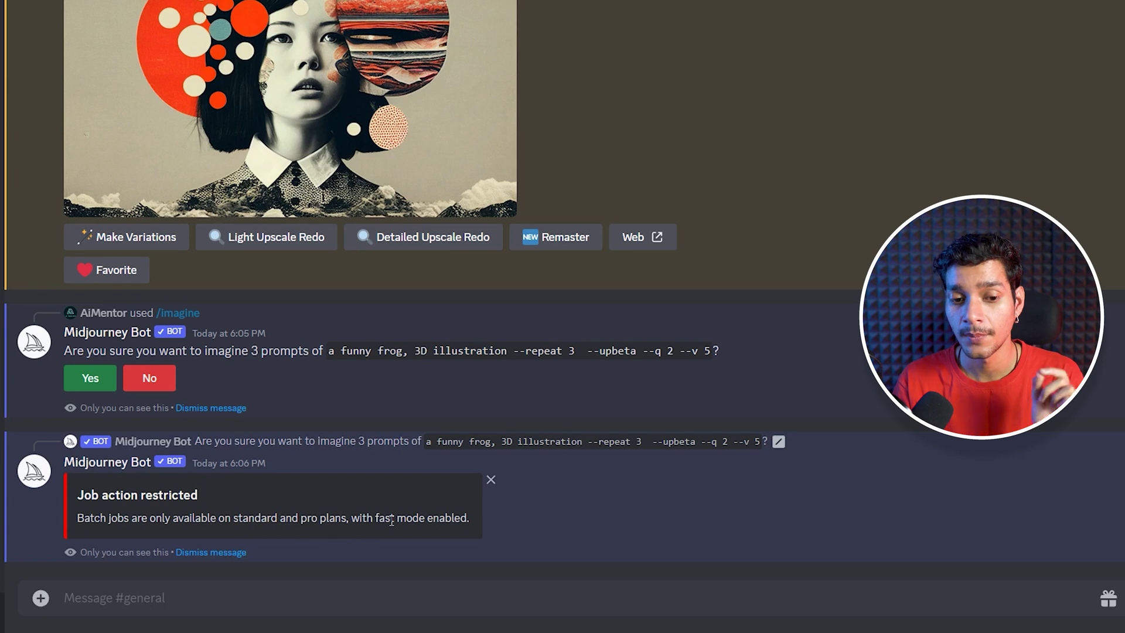
pyautogui.click(373, 594)
# Switch Midjourney from Relax to Fast mode using /settings
pyautogui.write('/settings')
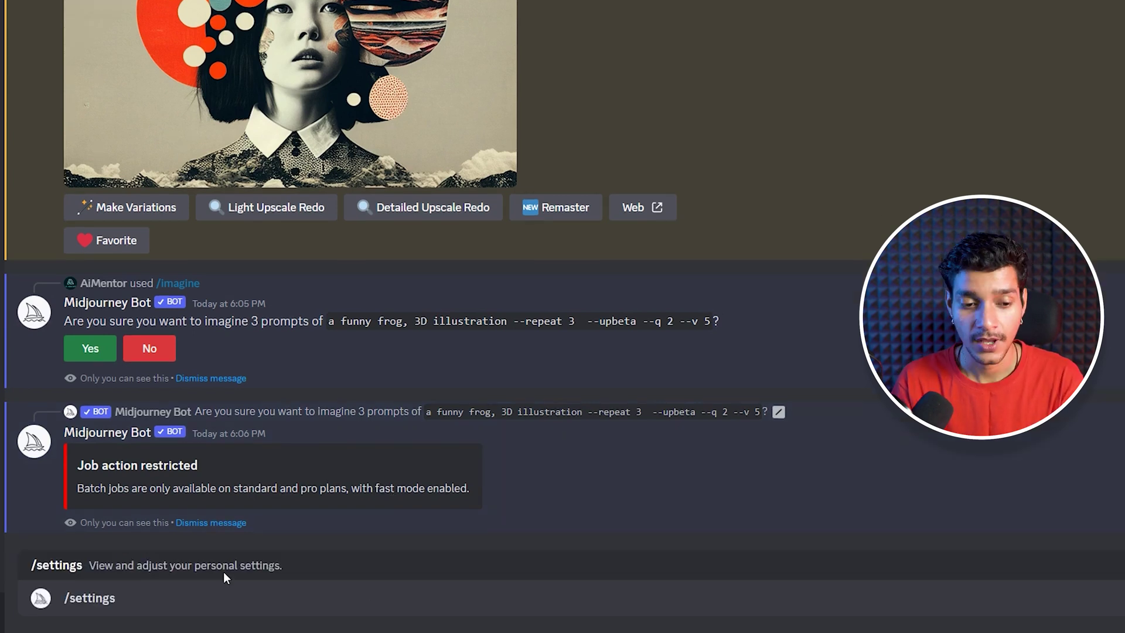
pyautogui.press('Return')
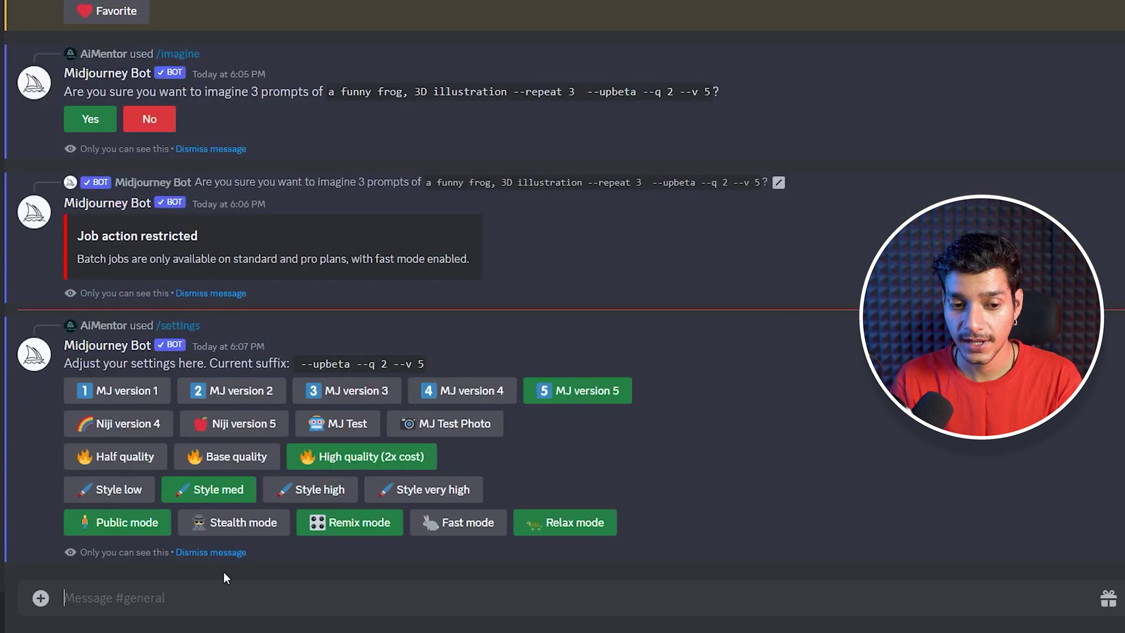
pyautogui.click(467, 524)
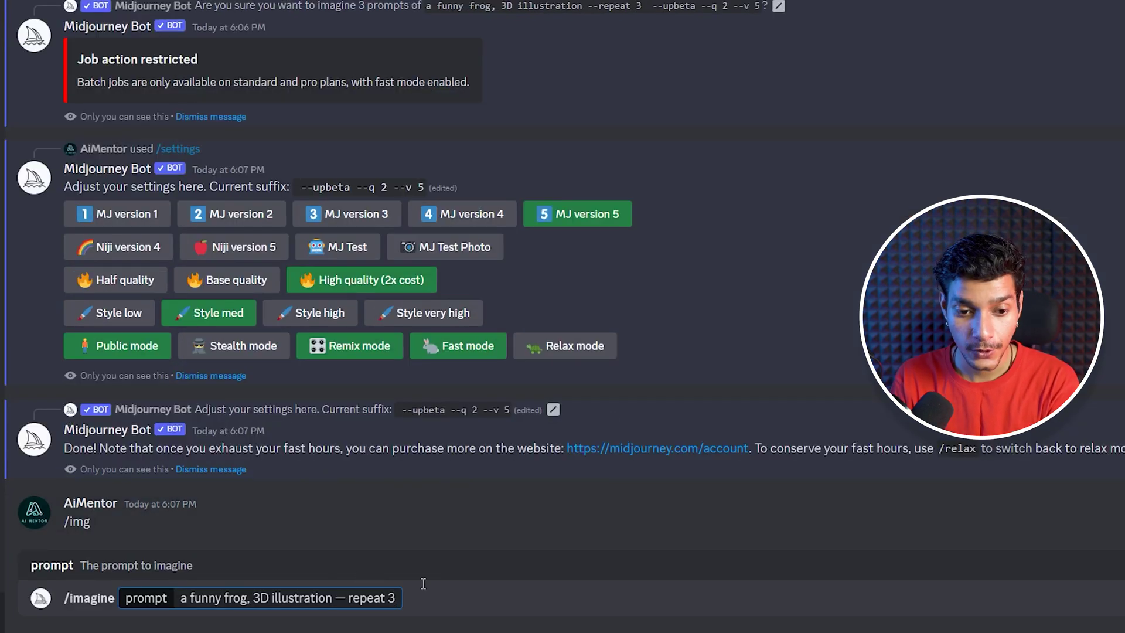
# Correct the prompt to use --repeat 3, resend it, and confirm the 3 prompts
pyautogui.click(347, 598)
pyautogui.press('BackSpace')
pyautogui.press('BackSpace')
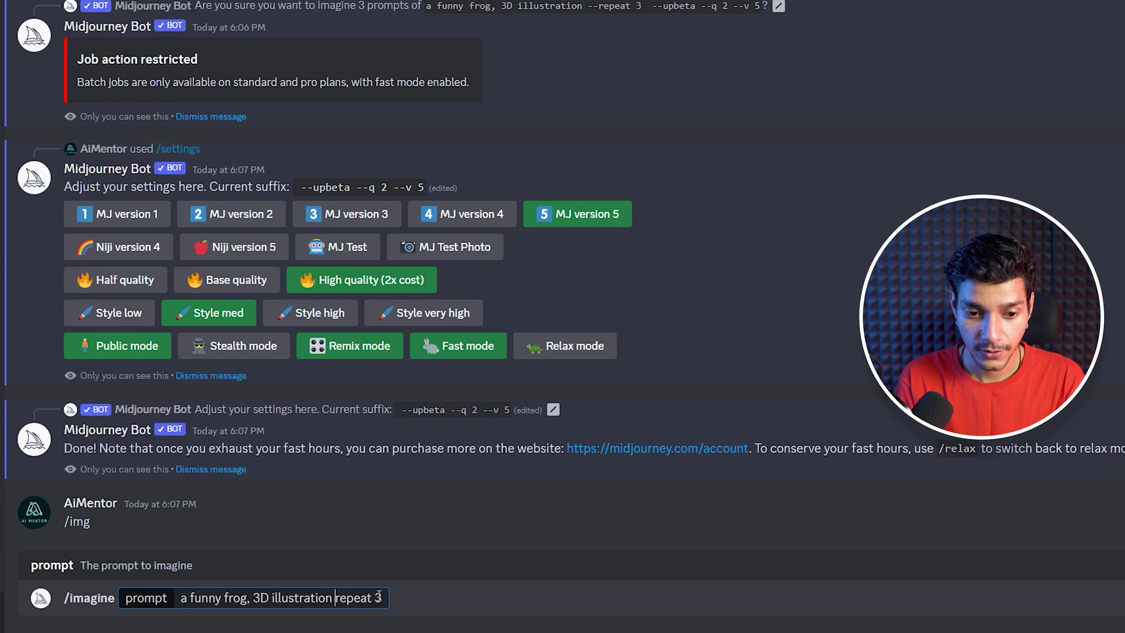
pyautogui.write('--')
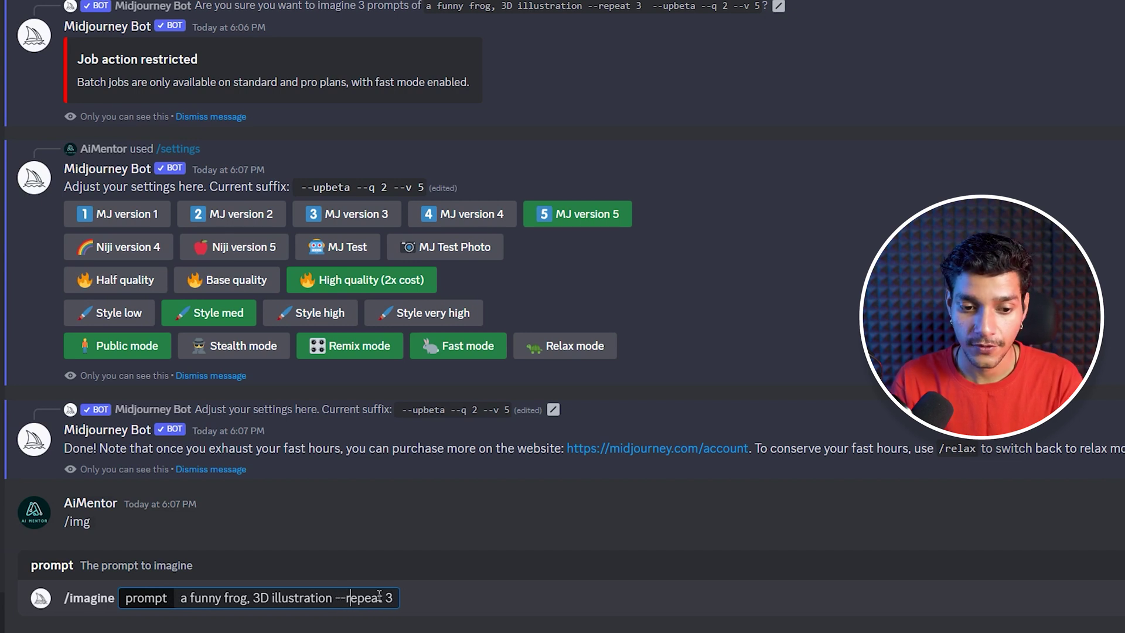
pyautogui.press('Right')
pyautogui.press('Right')
pyautogui.press('Right')
pyautogui.press('Right')
pyautogui.press('Right')
pyautogui.press('Right')
pyautogui.press('Right')
pyautogui.press('Right')
pyautogui.press('Return')
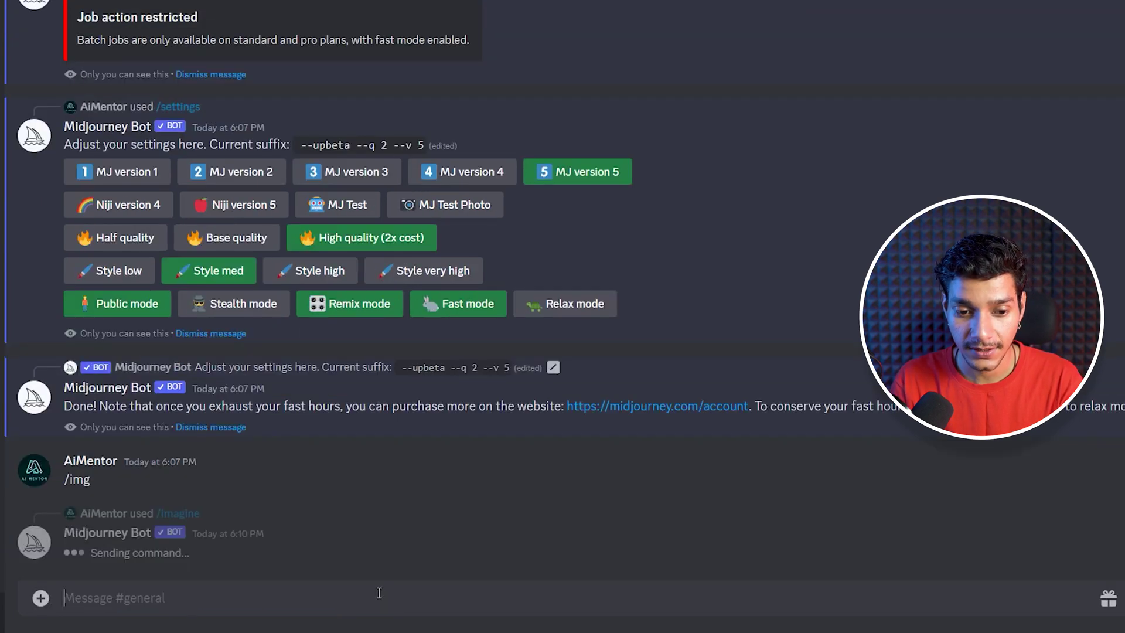
pyautogui.click(86, 524)
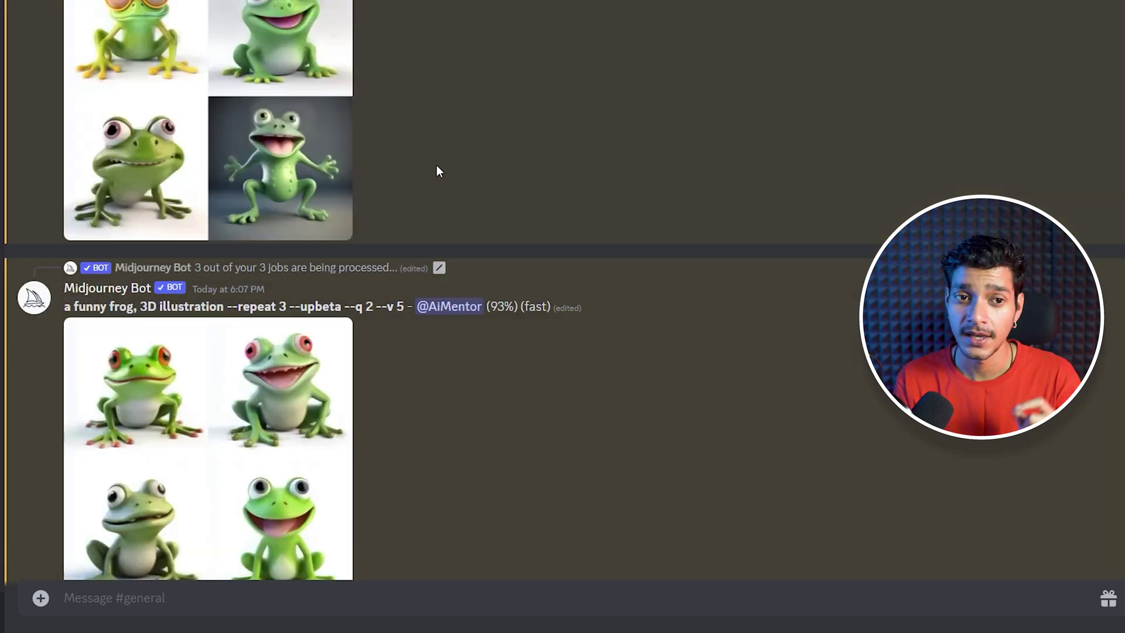
# Enlarge the first finished funny-frog 3D grid
pyautogui.scroll(2, 439, 171)
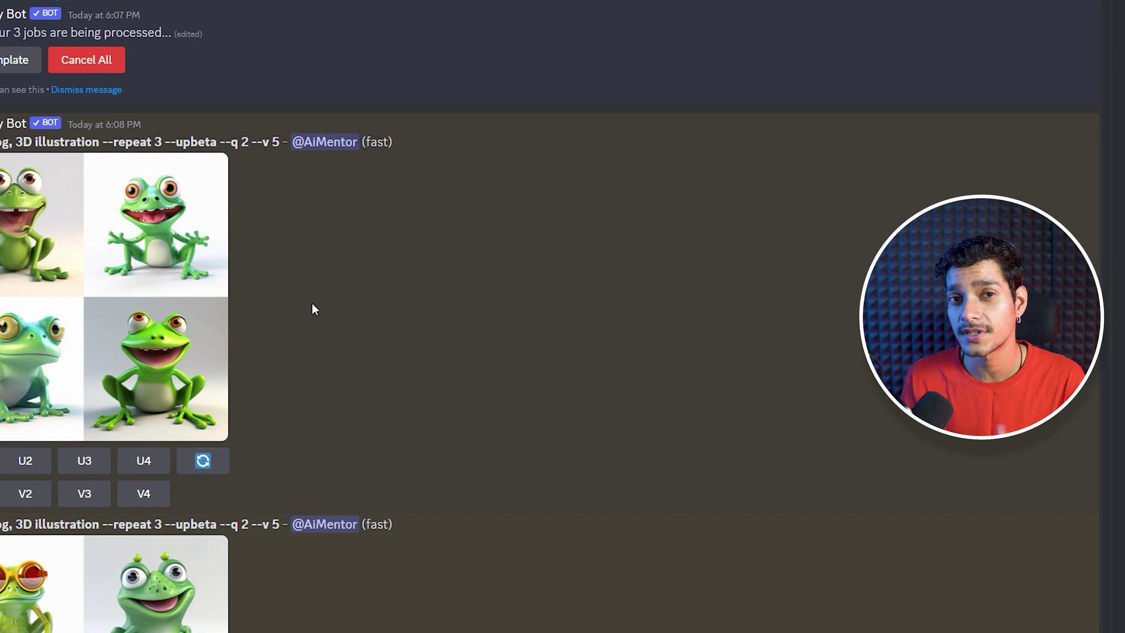
pyautogui.click(101, 317)
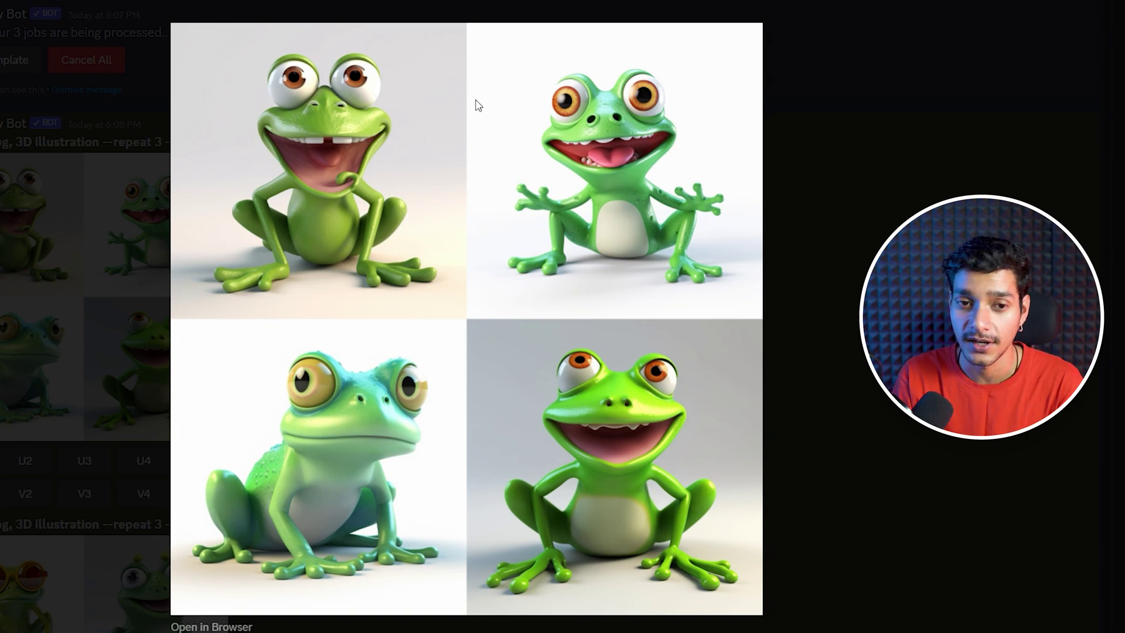
# View the glasses-wearing frog grid and the next frog grid enlarged, closing each afterward
pyautogui.click(944, 163)
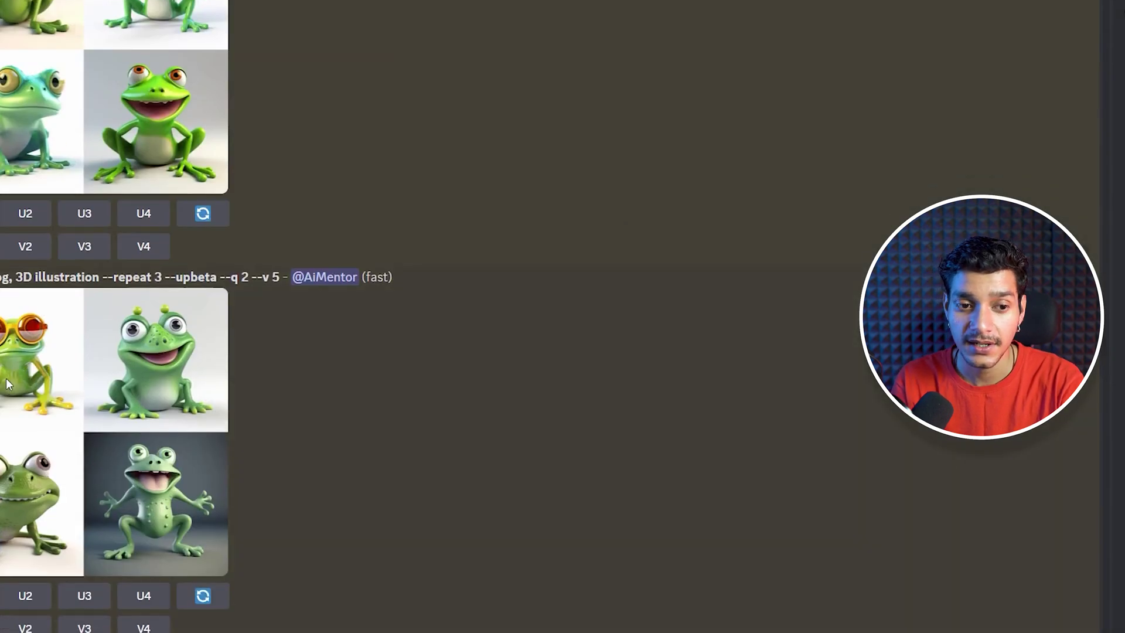
pyautogui.click(111, 433)
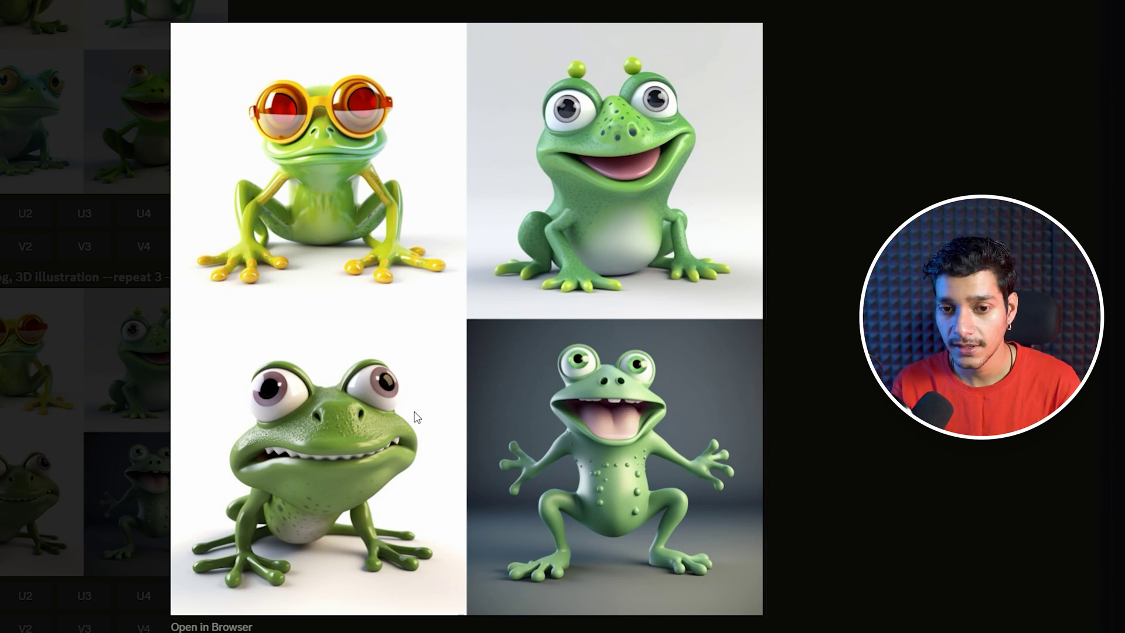
pyautogui.press('Escape')
pyautogui.scroll(-5, 530, 355)
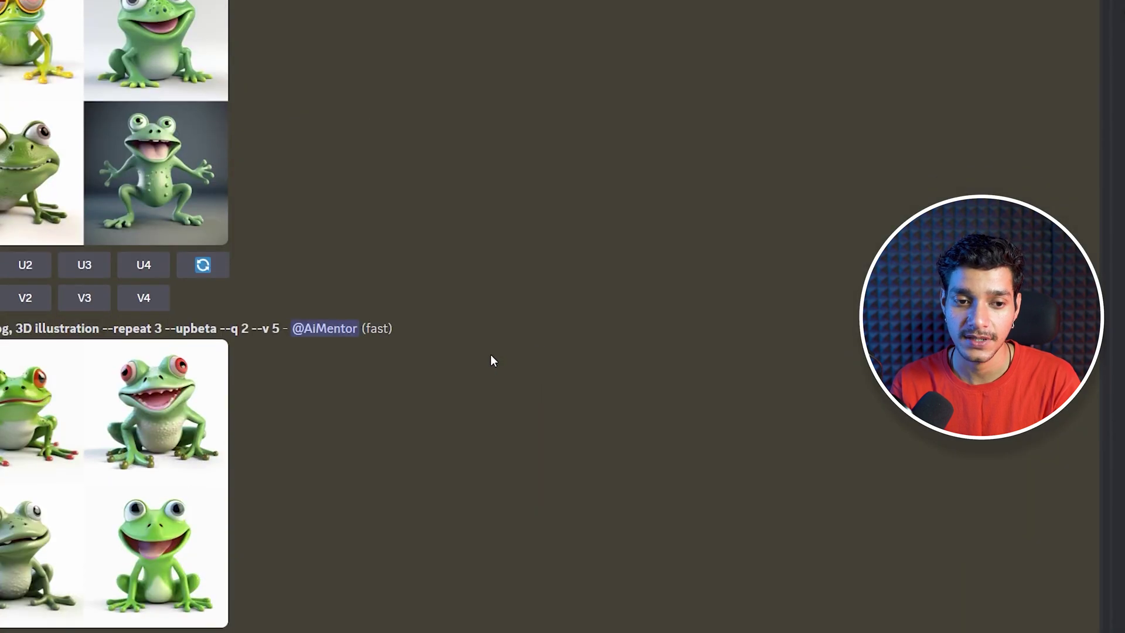
pyautogui.click(16, 355)
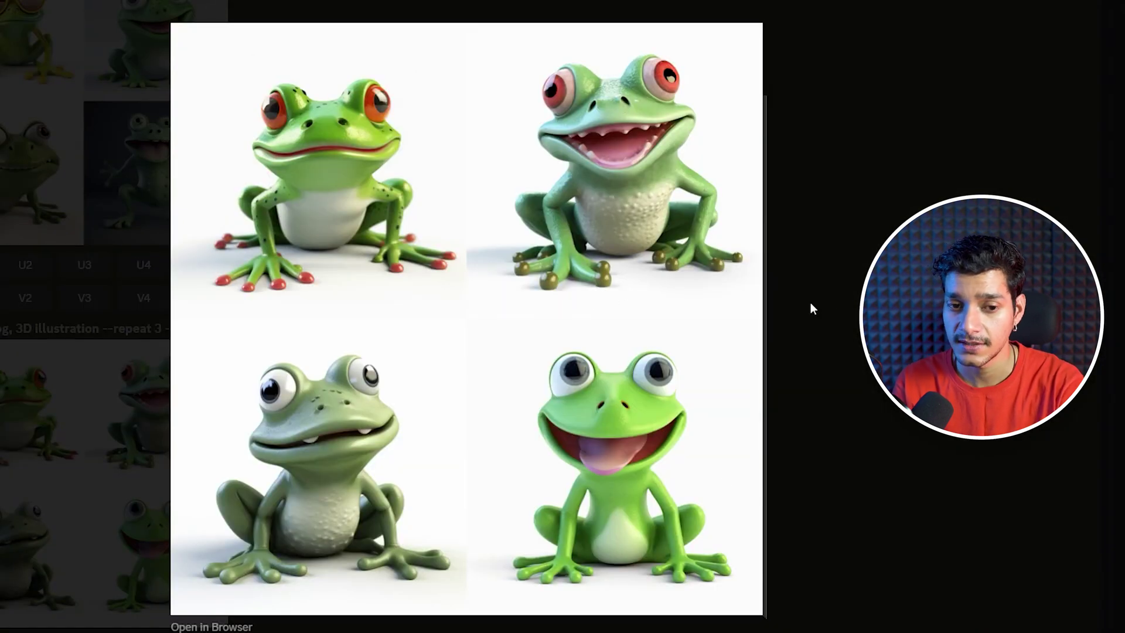
pyautogui.press('Escape')
pyautogui.scroll(5, 691, 299)
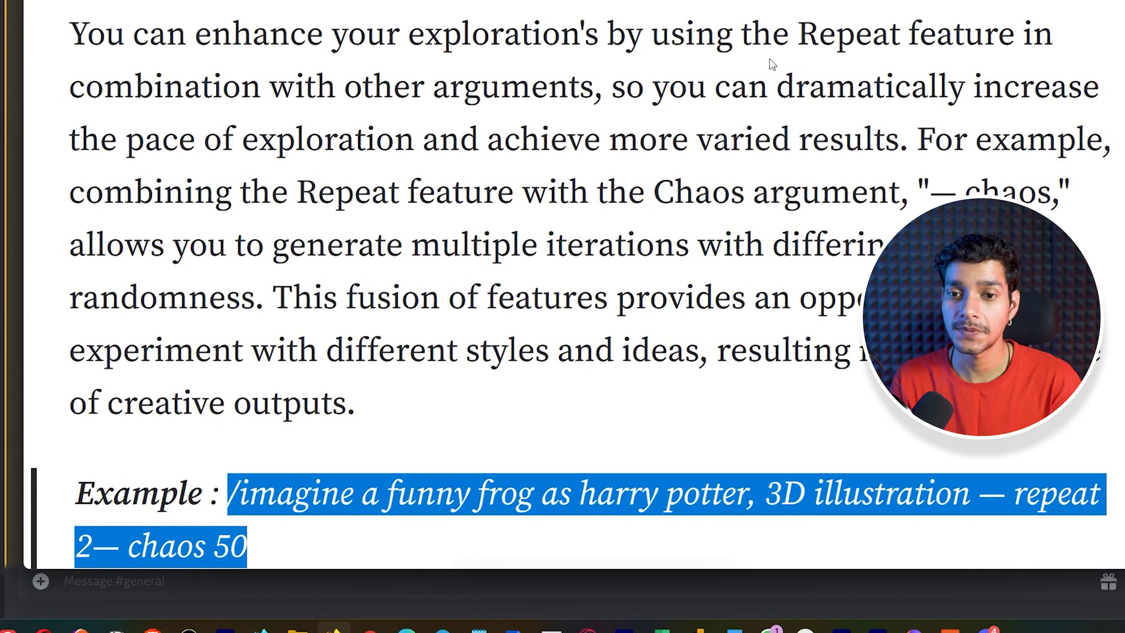
# Scroll the Medium article to the example prompt combining --repeat 2 with --chaos 50
pyautogui.scroll(-3, 771, 63)
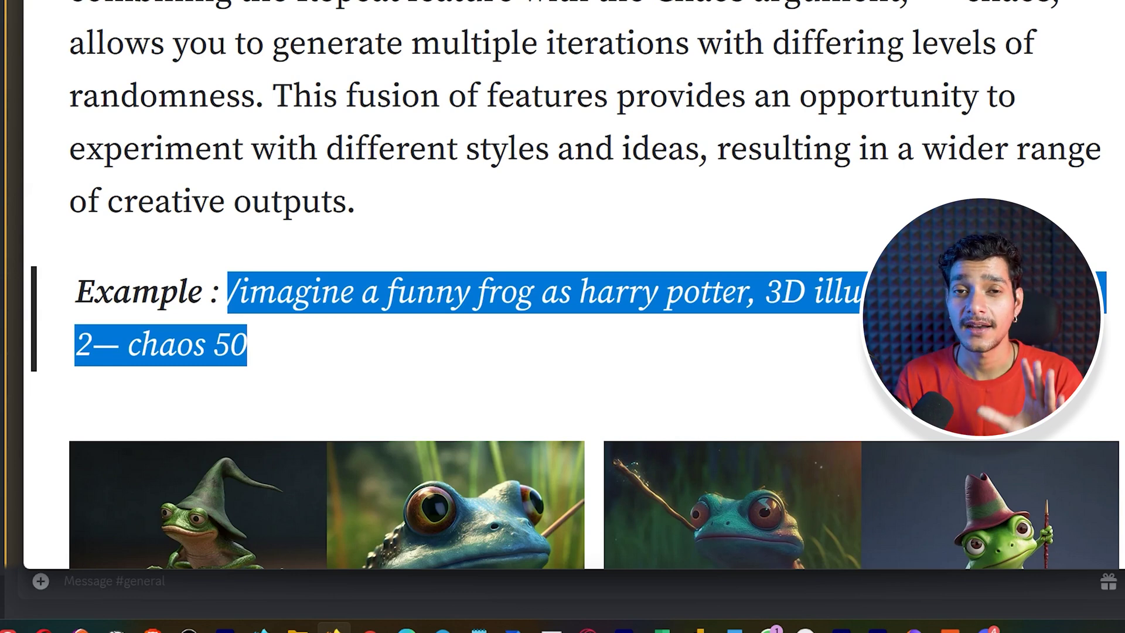
pyautogui.scroll(-5, 754, 24)
pyautogui.scroll(8, 754, 23)
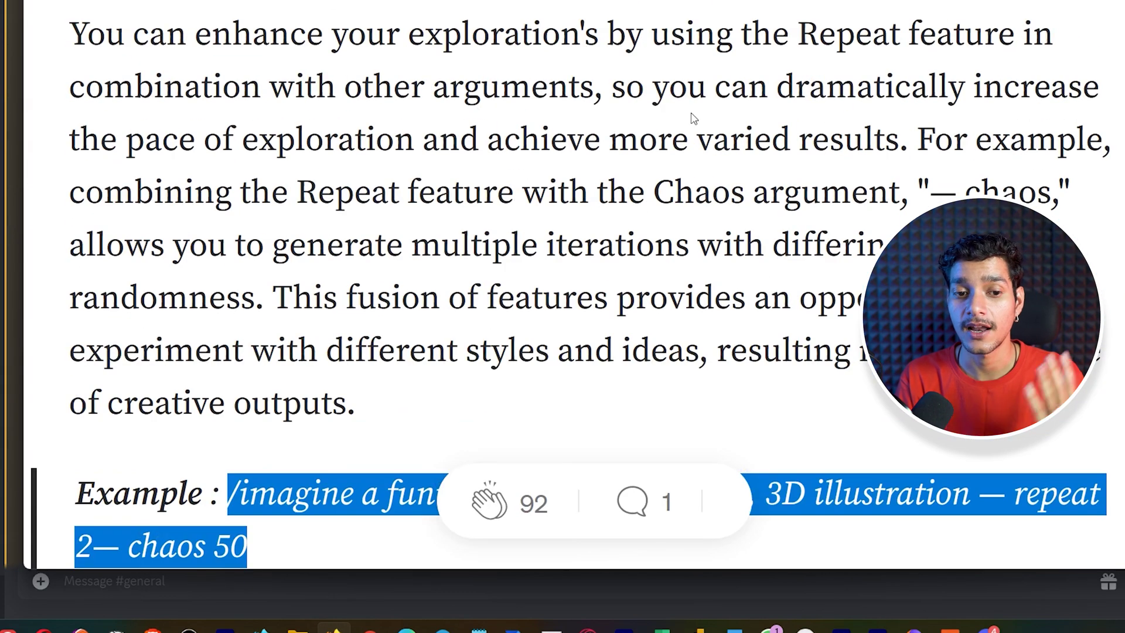
pyautogui.scroll(-3, 693, 119)
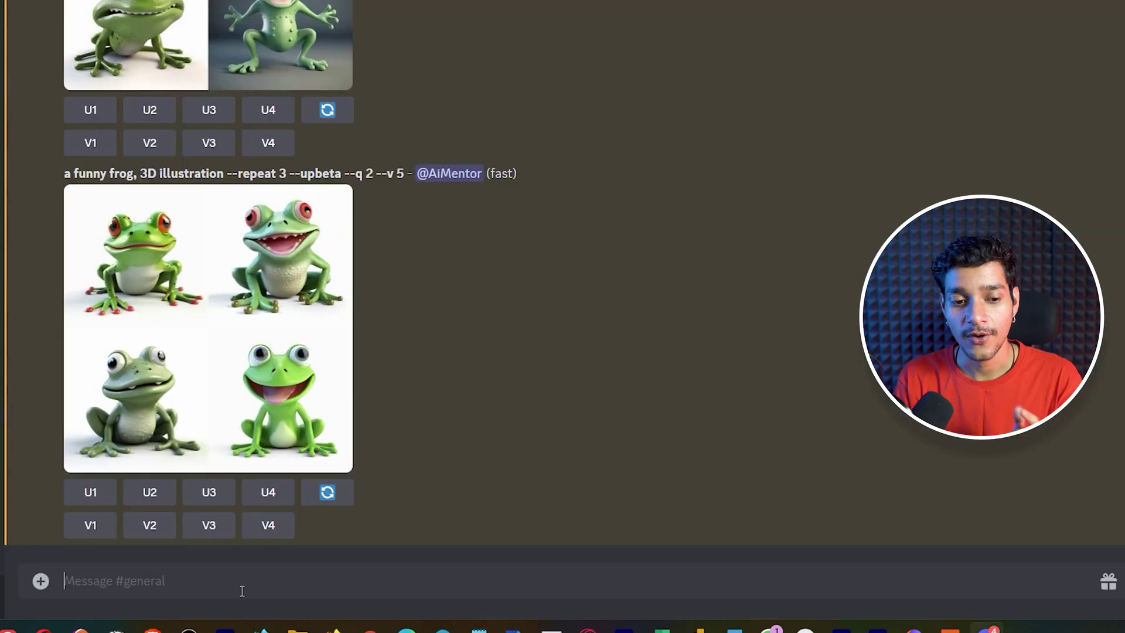
# Start /imagine with the article's pasted prompt and delete the duplicated /imagine text
pyautogui.write('/imag')
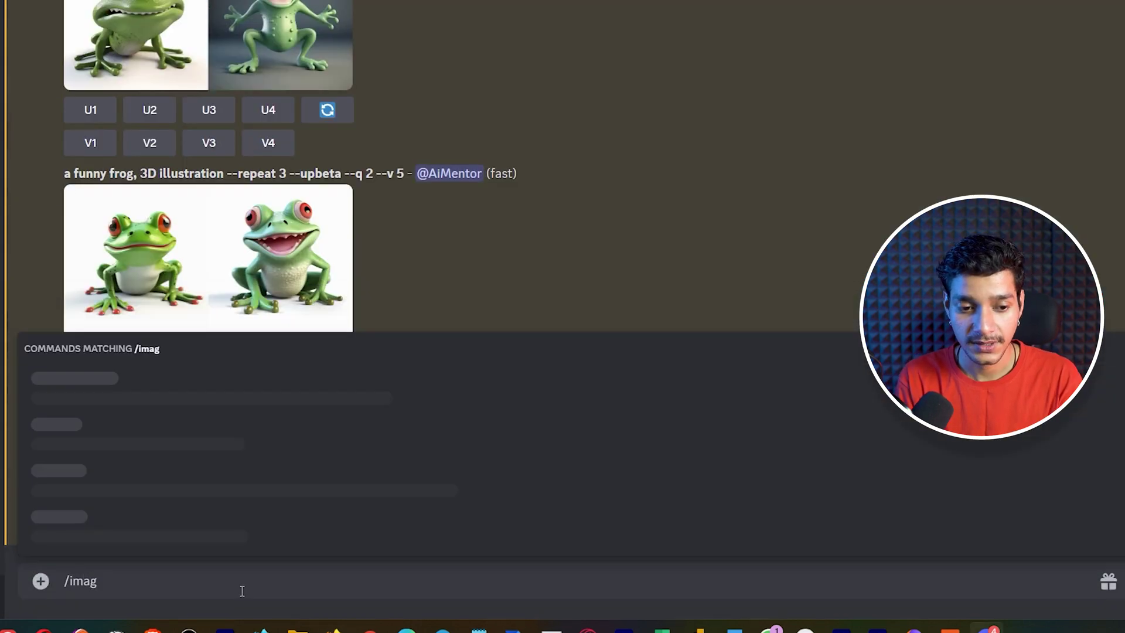
pyautogui.write('i')
pyautogui.press('Tab')
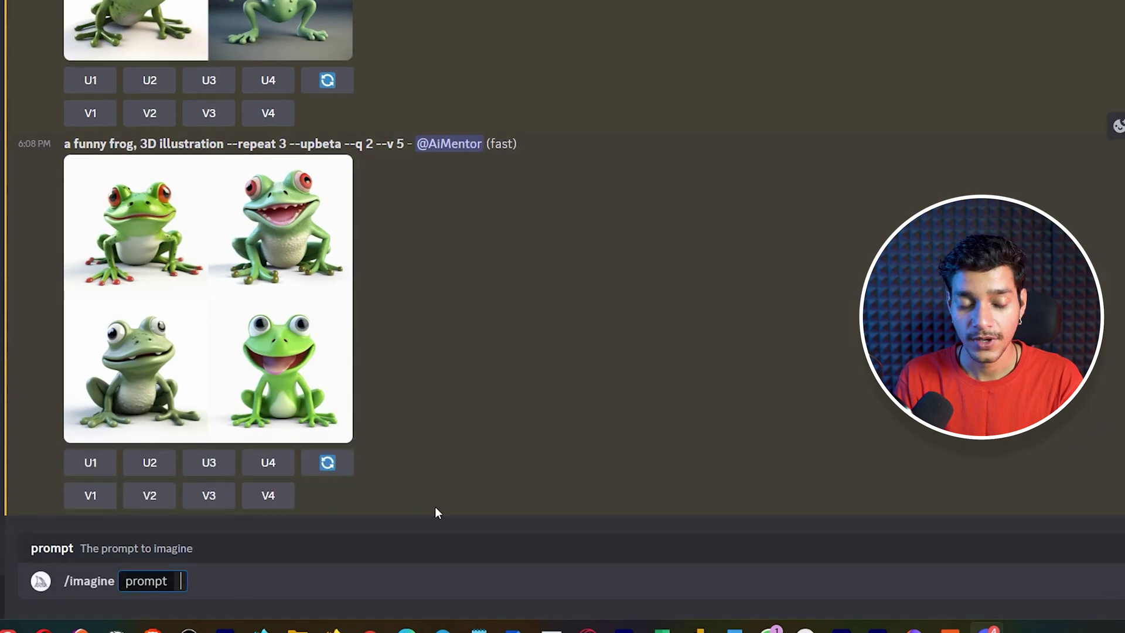
pyautogui.write('/imagine a funny frog as harry potter, 3D illustration — repeat 2— chaos 50')
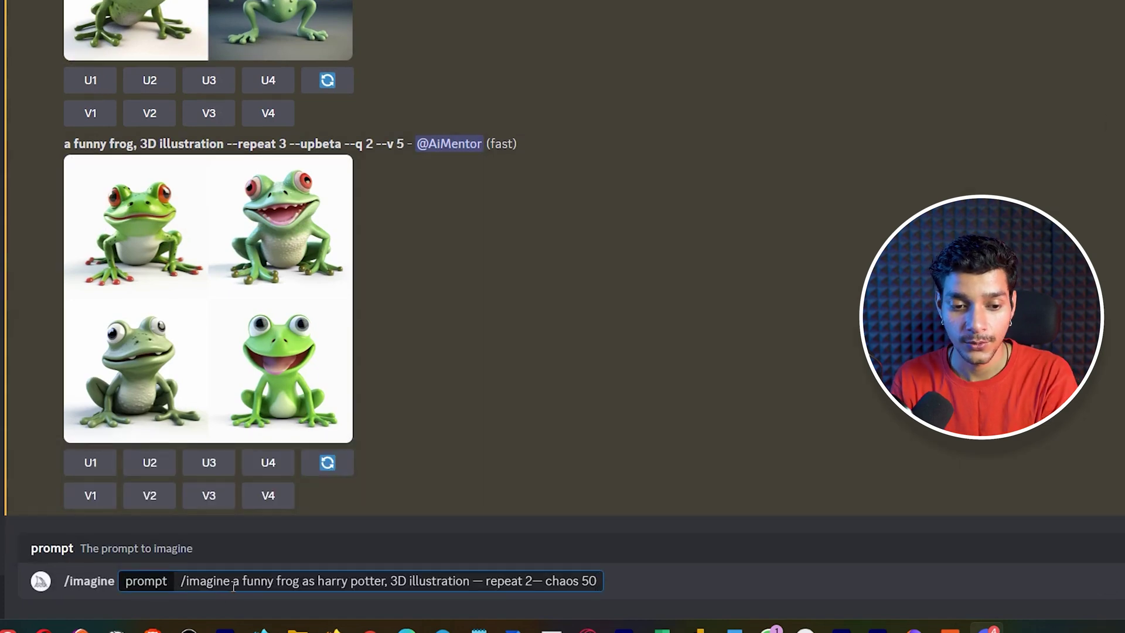
pyautogui.moveTo(233, 586); pyautogui.dragTo(164, 583)
pyautogui.press('BackSpace')
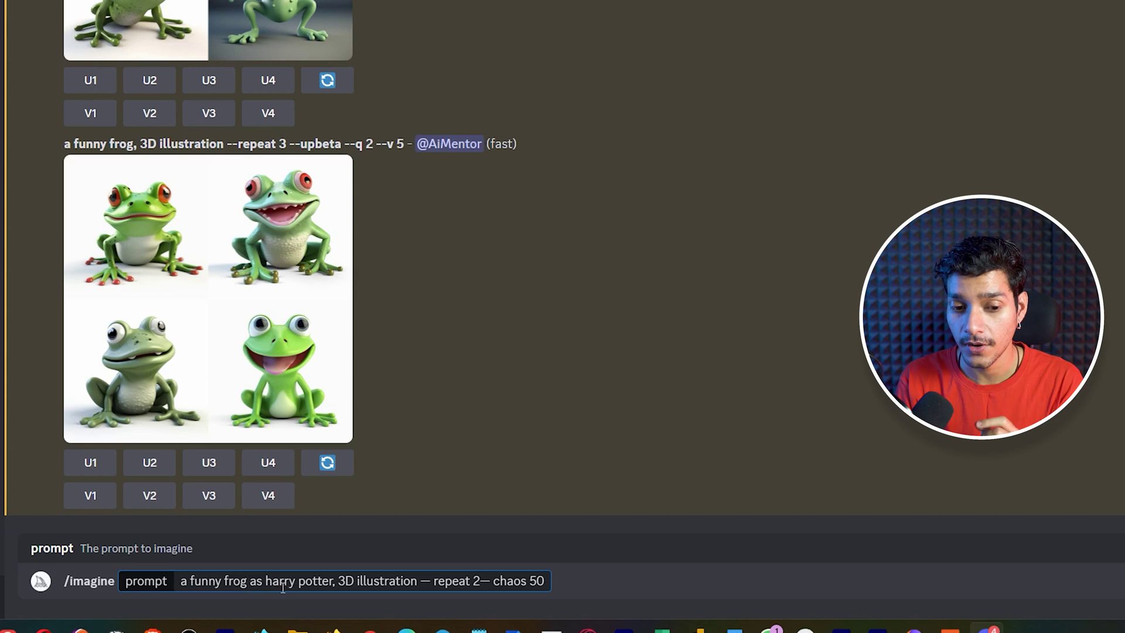
# Replace the em dashes before repeat and chaos with double hyphens
pyautogui.click(434, 583)
pyautogui.press('BackSpace')
pyautogui.press('BackSpace')
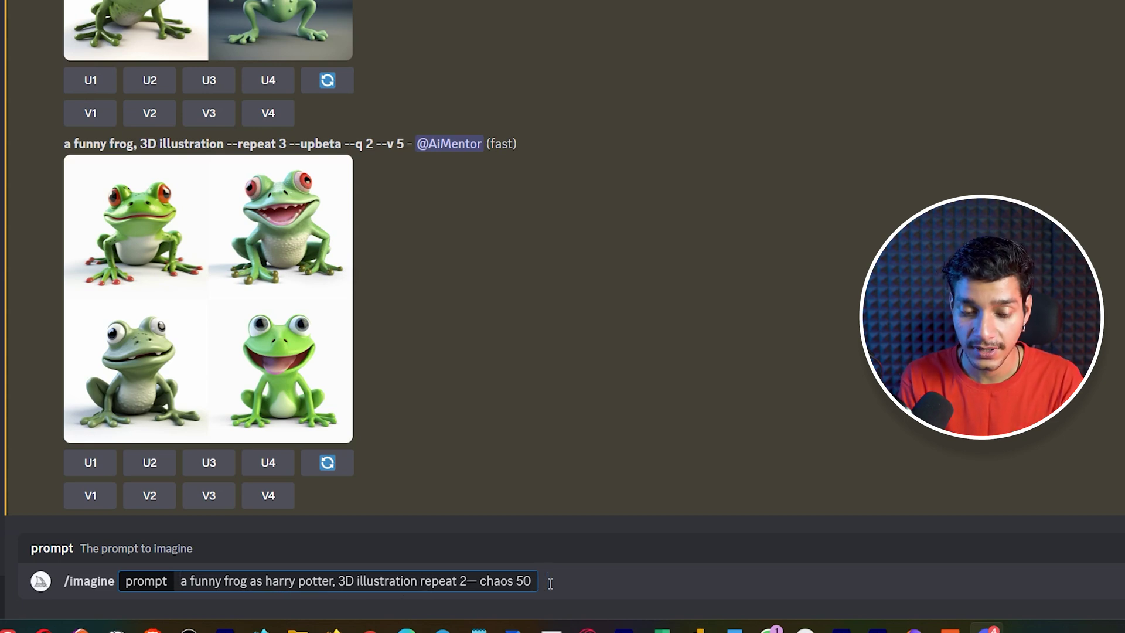
pyautogui.write('--')
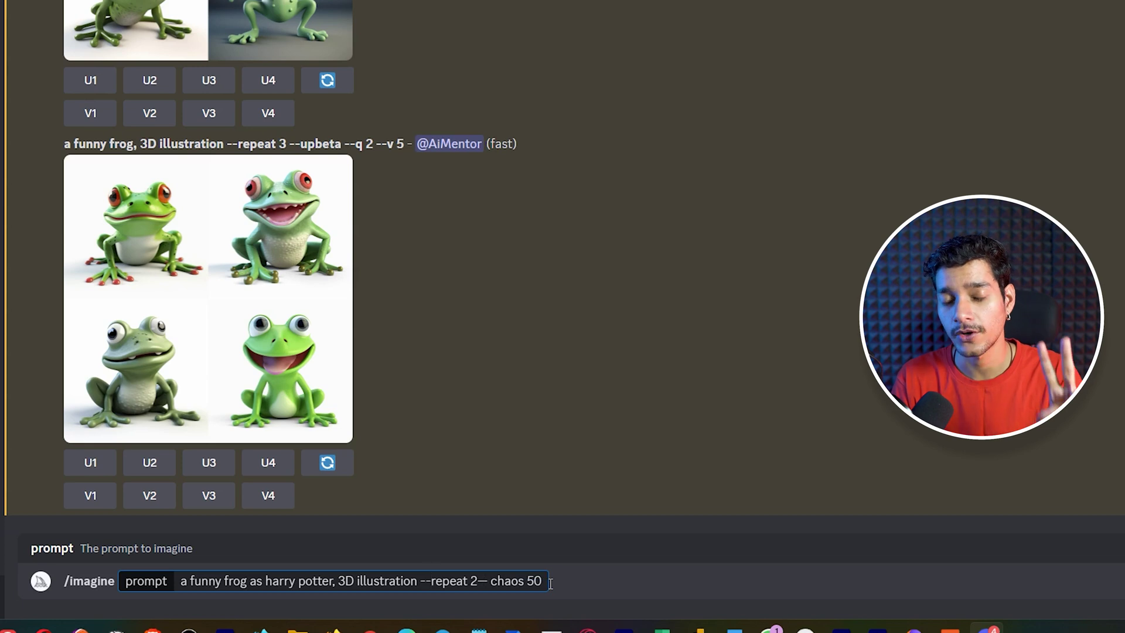
pyautogui.click(478, 583)
pyautogui.click(491, 583)
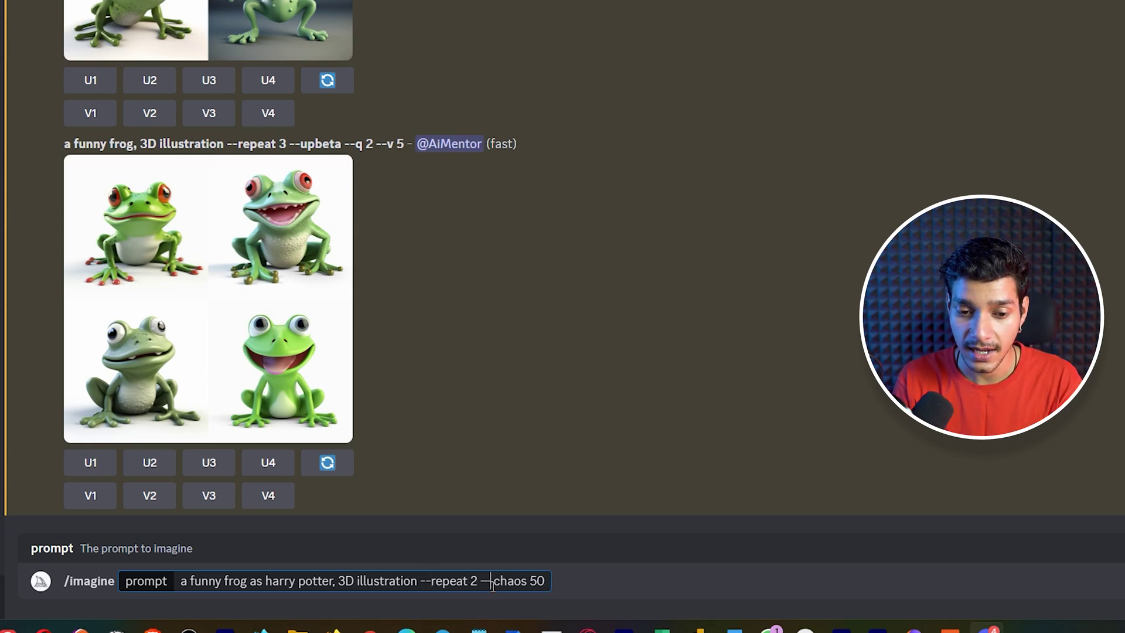
pyautogui.press('BackSpace')
pyautogui.write('--')
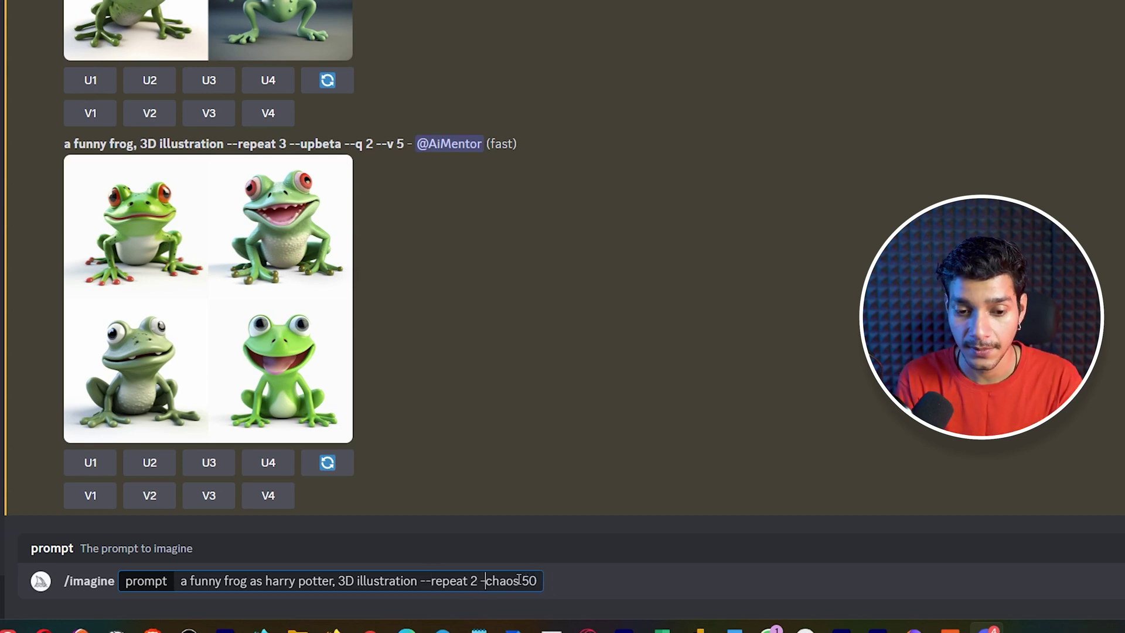
# Change the repeat count from 2 to 4 and send the prompt
pyautogui.click(478, 581)
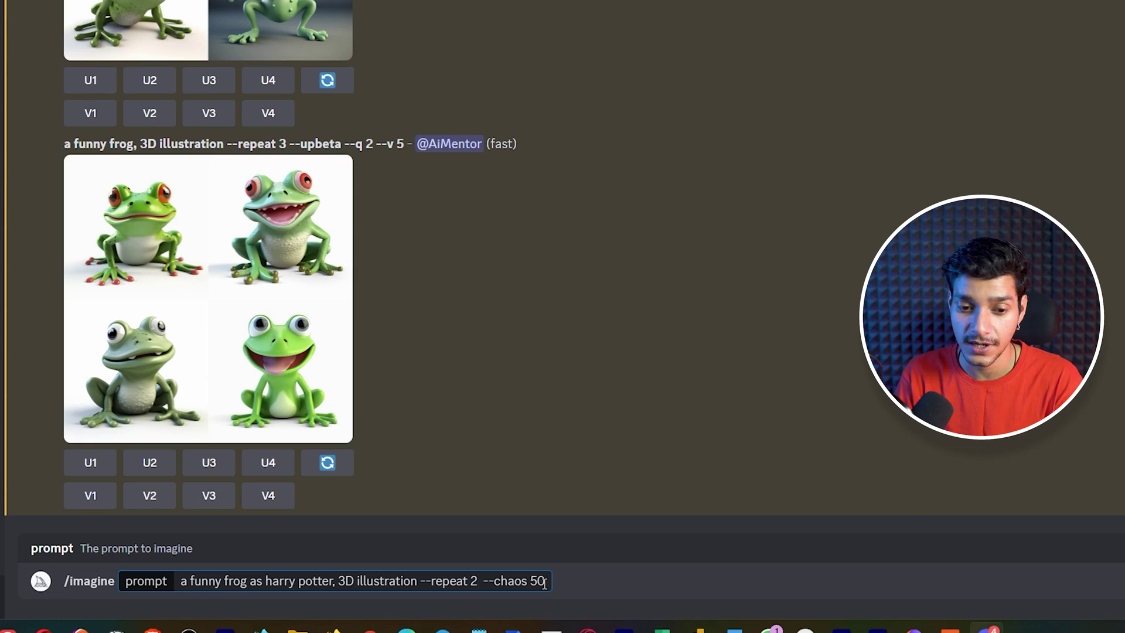
pyautogui.press('Left')
pyautogui.press('BackSpace')
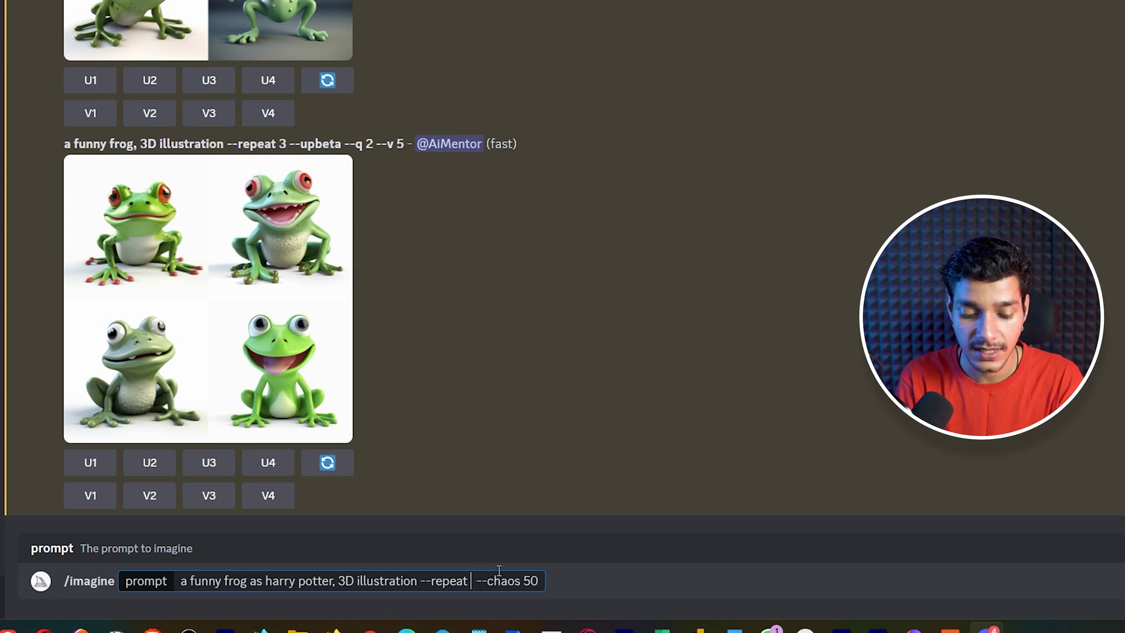
pyautogui.write('4')
pyautogui.press('End')
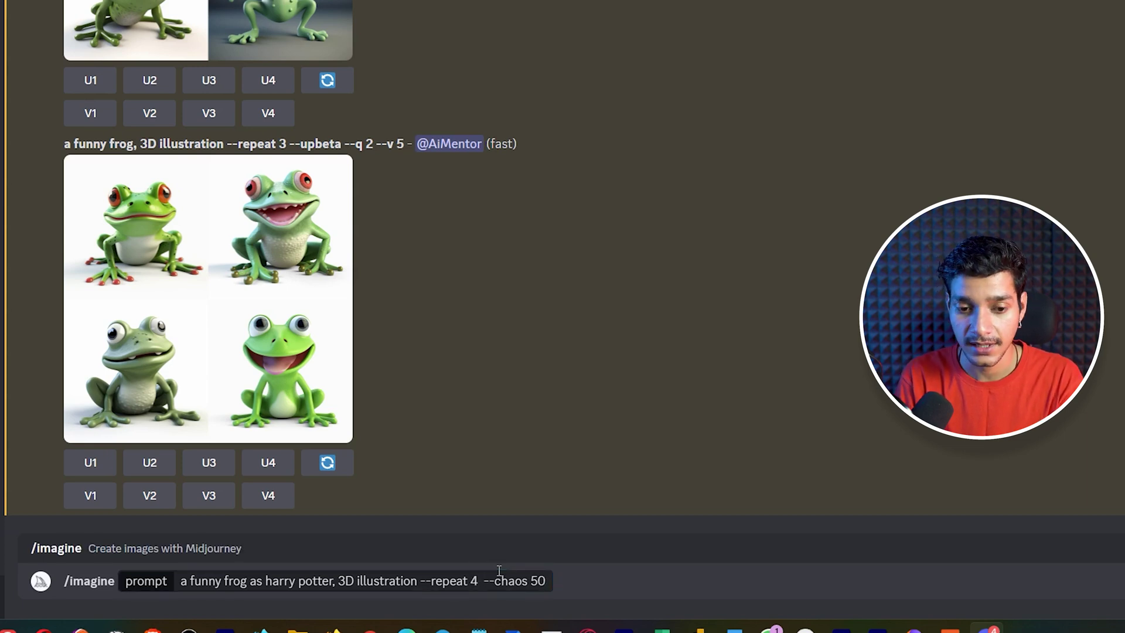
pyautogui.press('Return')
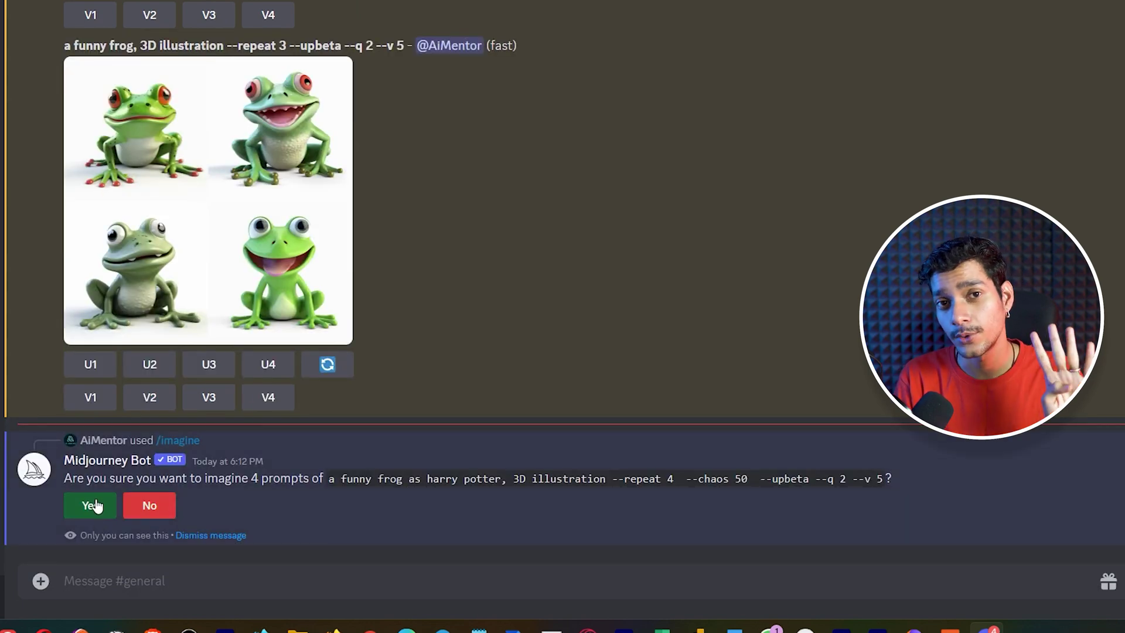
# Confirm running all 4 frog-as-Harry-Potter prompts with --chaos 50
pyautogui.click(94, 505)
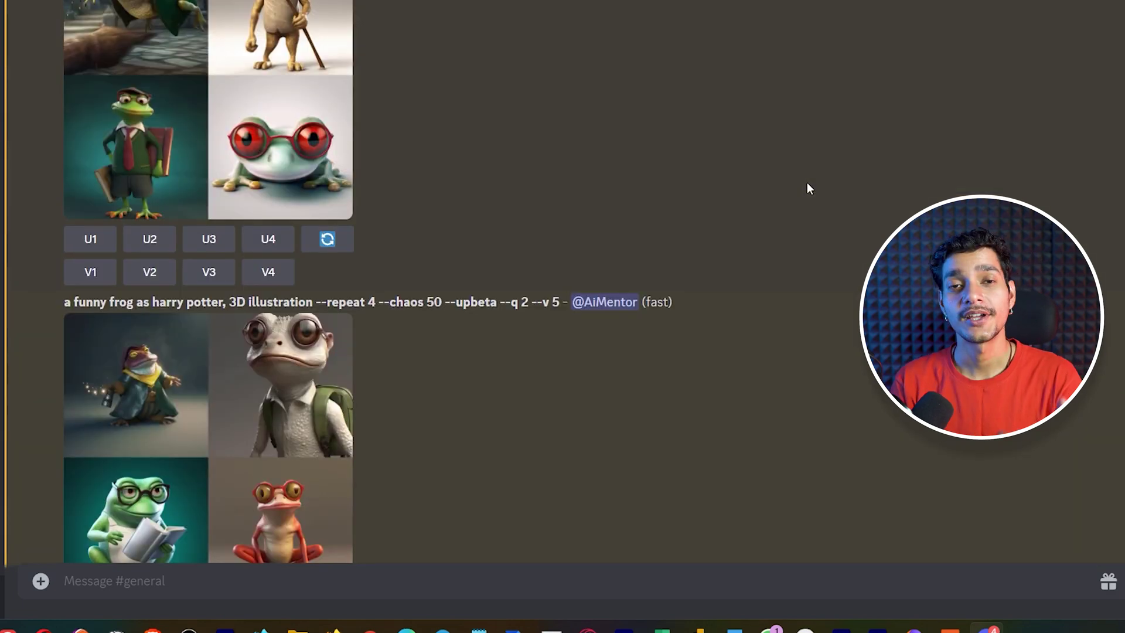
pyautogui.scroll(4, 719, 179)
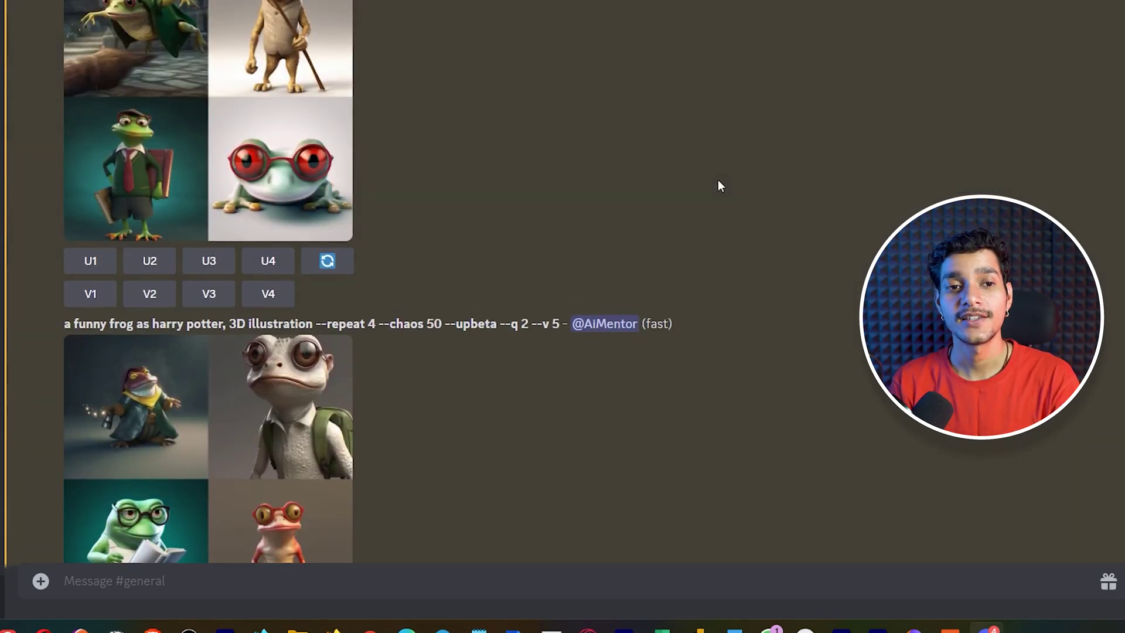
pyautogui.scroll(3, 718, 179)
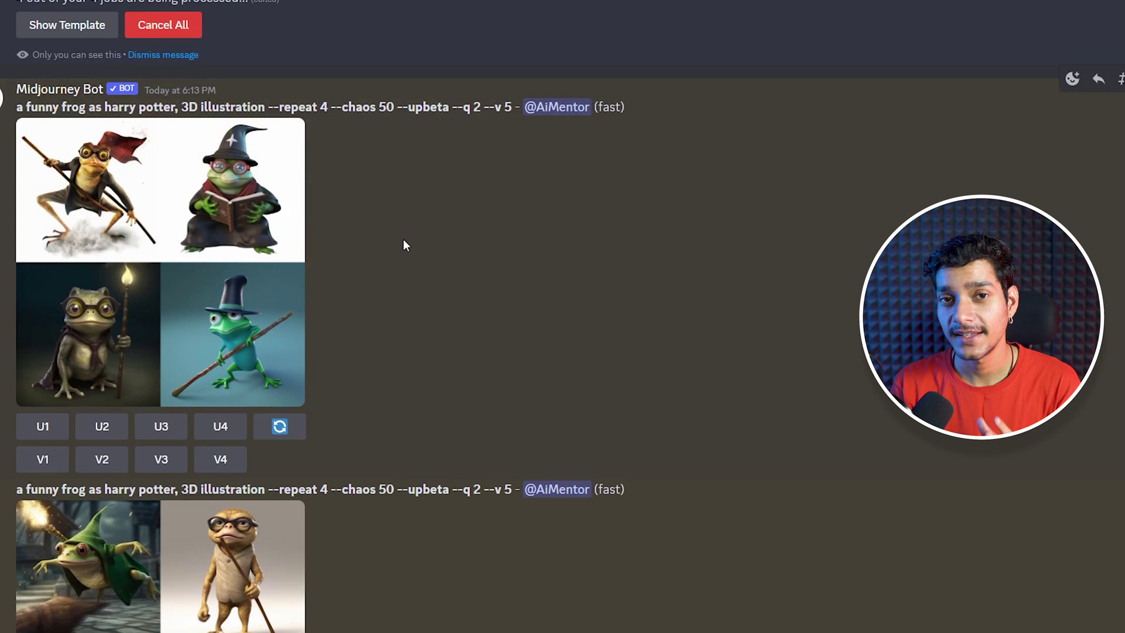
pyautogui.click(170, 250)
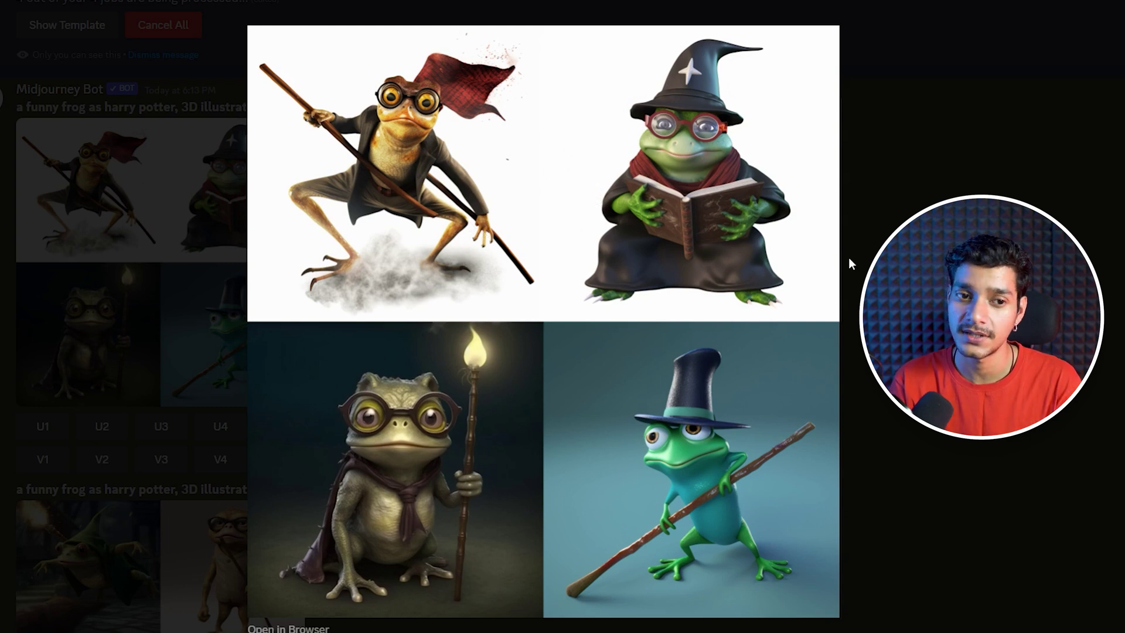
pyautogui.press('Escape')
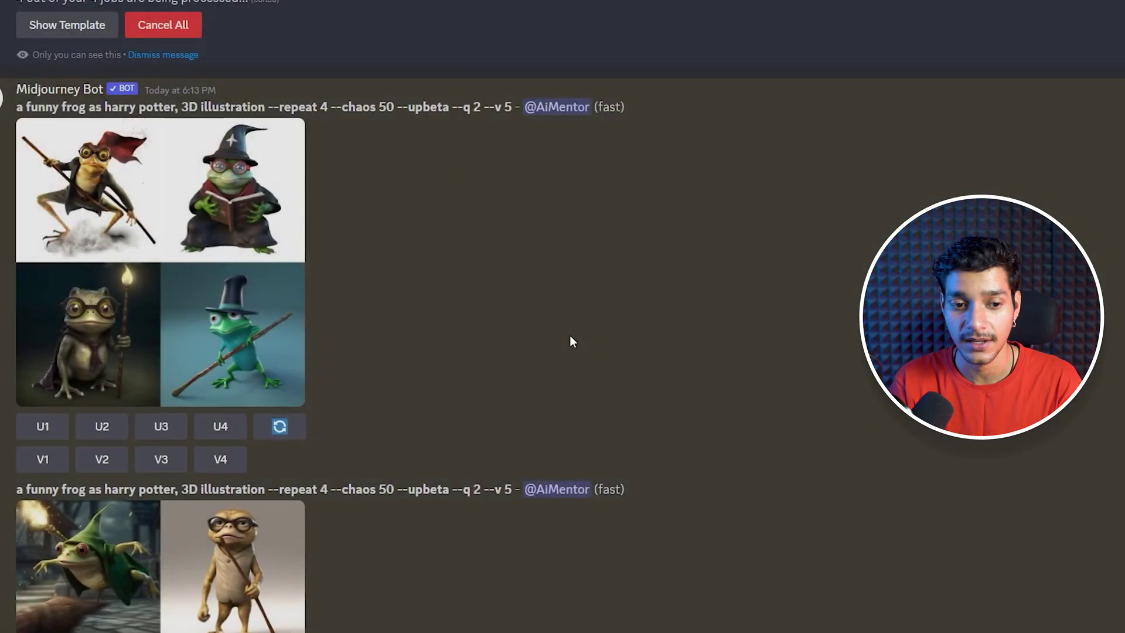
pyautogui.scroll(-4, 569, 336)
# Enlarge the second frog-as-Harry-Potter grid, then close it
pyautogui.click(139, 343)
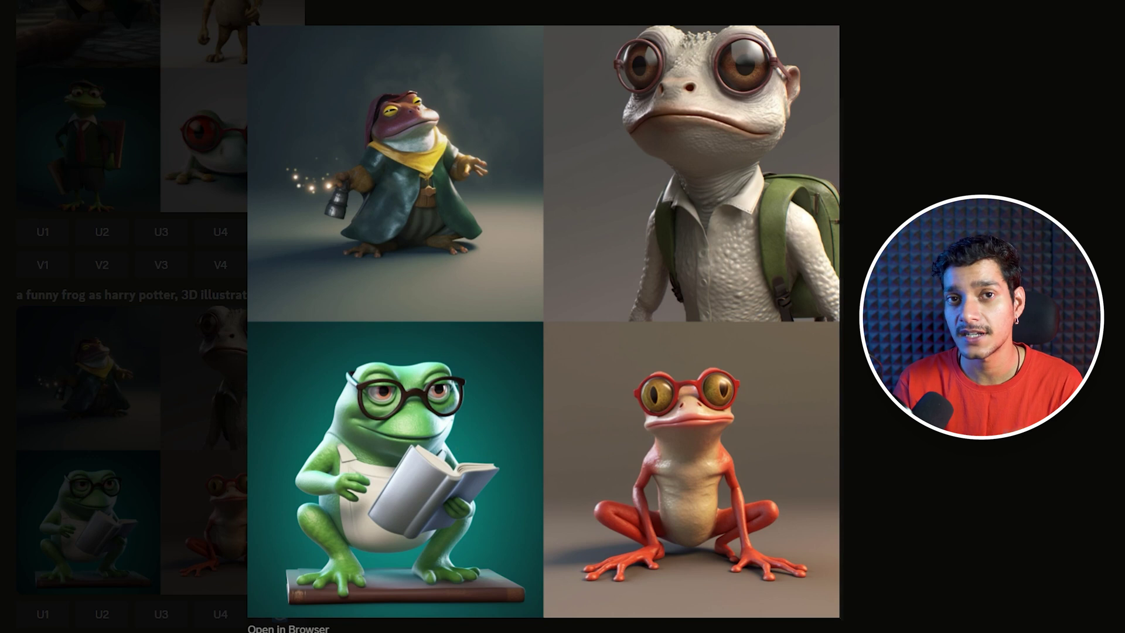
pyautogui.click(866, 389)
# Enlarge the next grid of flying, broom-sweeping, top-hatted and robed frogs
pyautogui.scroll(-1, 540, 474)
pyautogui.click(276, 468)
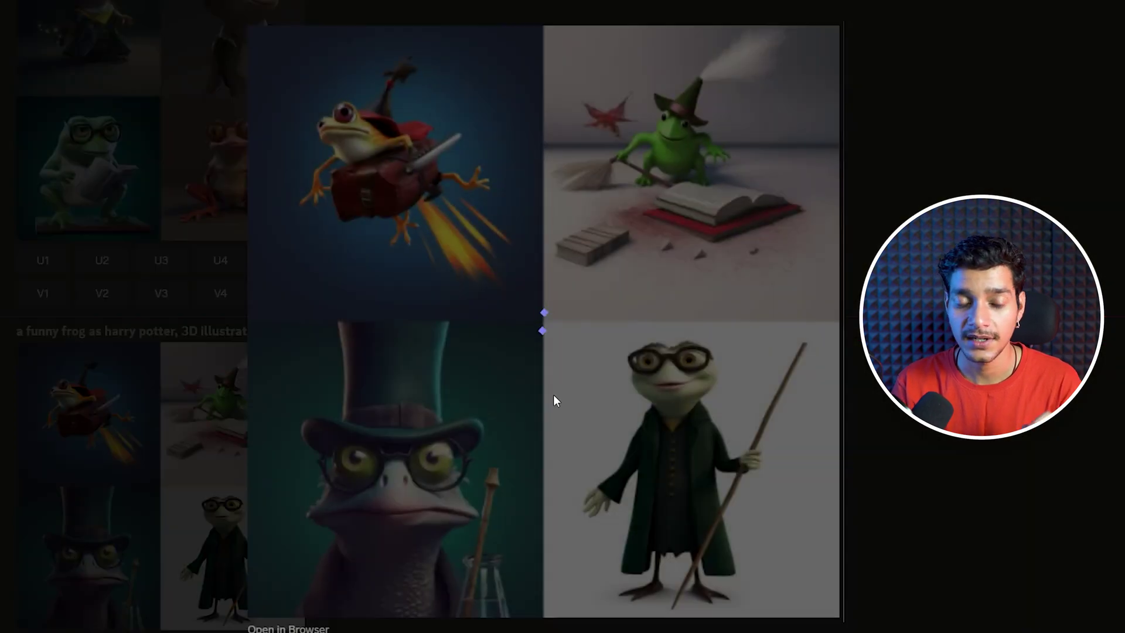